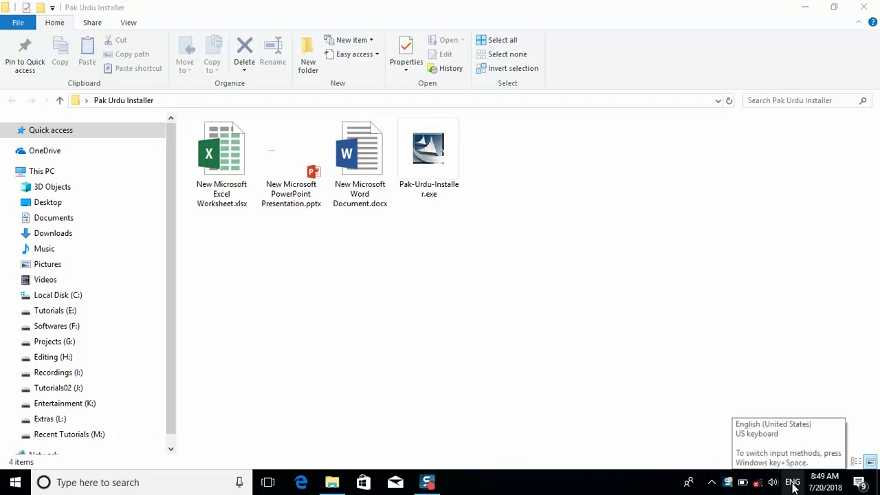
# Step: Open New Microsoft Word Document.docx from the folder and start a new line below the FreedomForEach heading
pyautogui.click(793, 484)
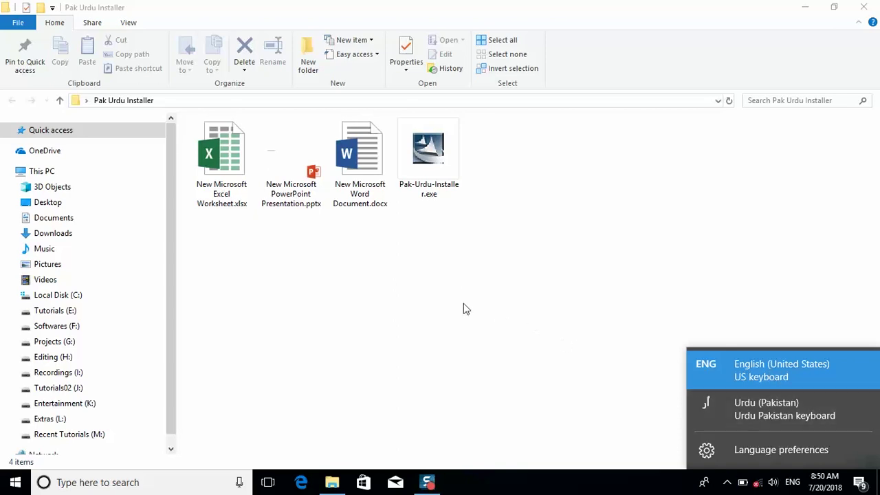
pyautogui.click(365, 171)
pyautogui.doubleClick(365, 172)
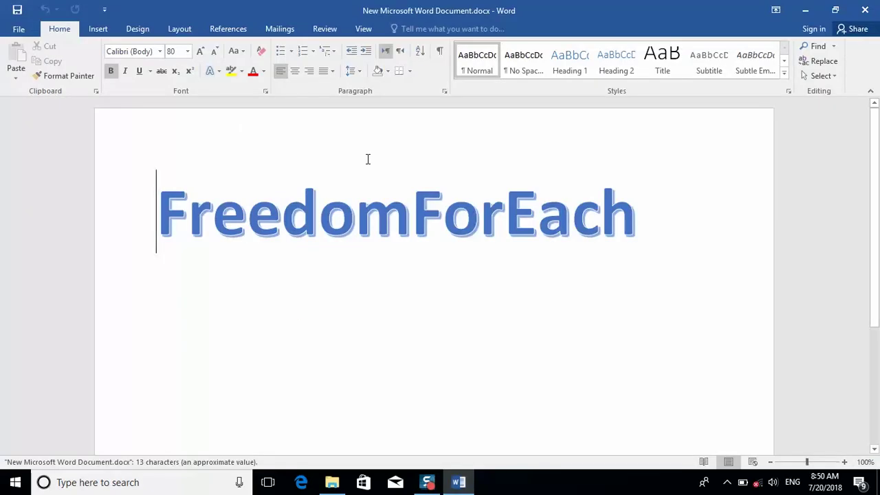
pyautogui.click(645, 222)
pyautogui.press('Return')
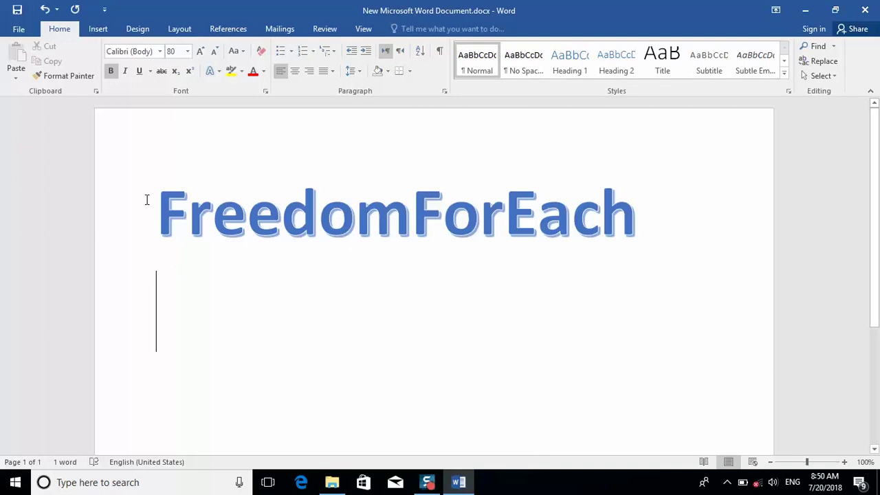
# Step: Set the font for the new empty line to Jameel Noori Nastaleeq
pyautogui.click(160, 54)
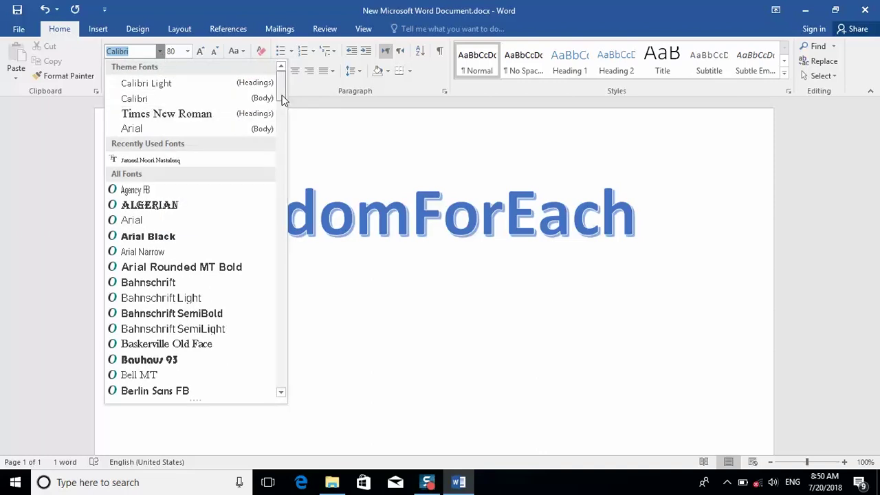
pyautogui.moveTo(282, 100); pyautogui.dragTo(278, 223)
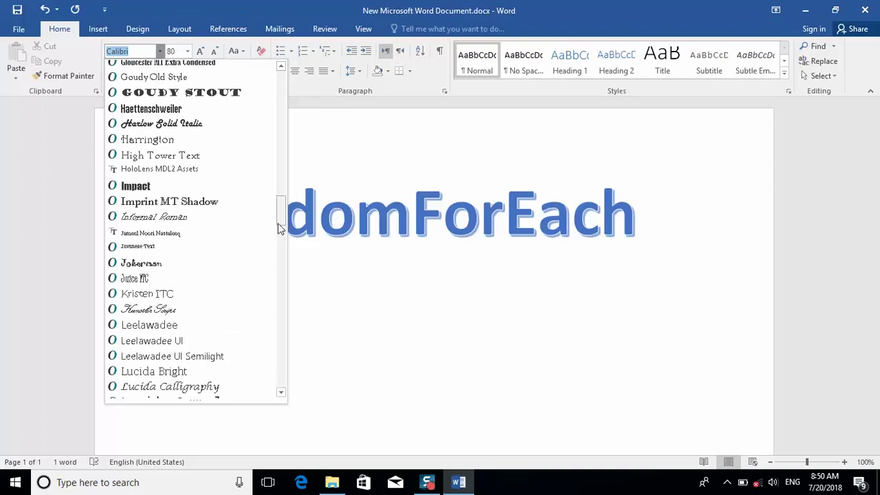
pyautogui.click(166, 234)
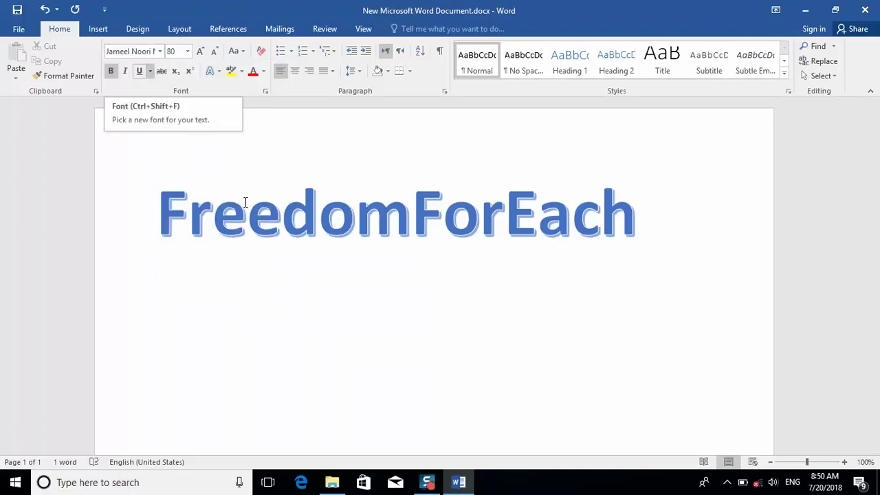
pyautogui.click(382, 397)
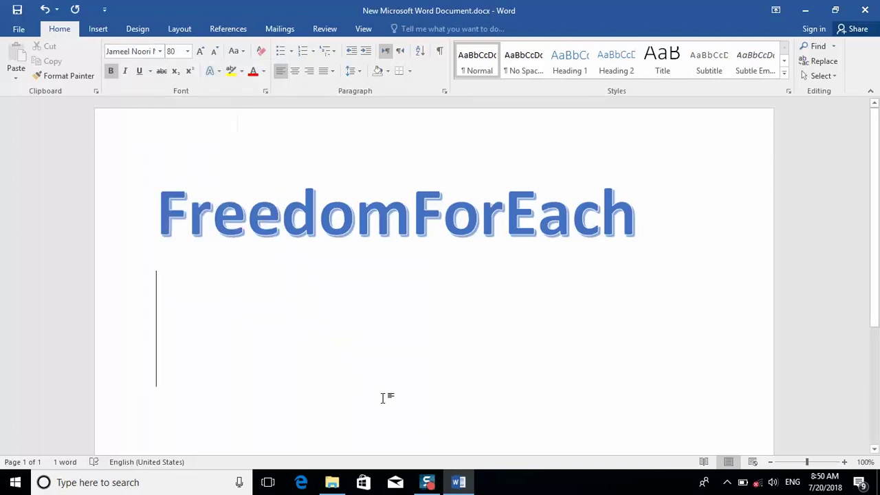
# Step: Switch the input language to Urdu (Pakistan) and write "آزادی ہر ایک کیلئے" on the new line
pyautogui.click(790, 484)
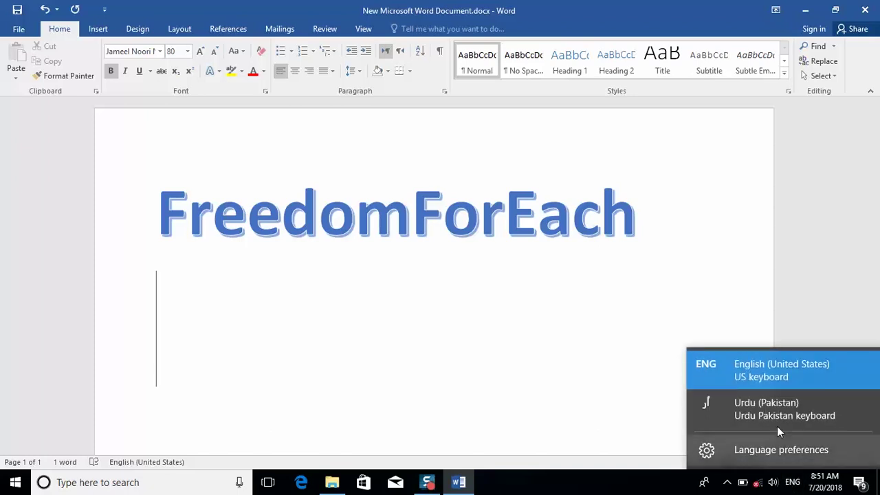
pyautogui.click(771, 409)
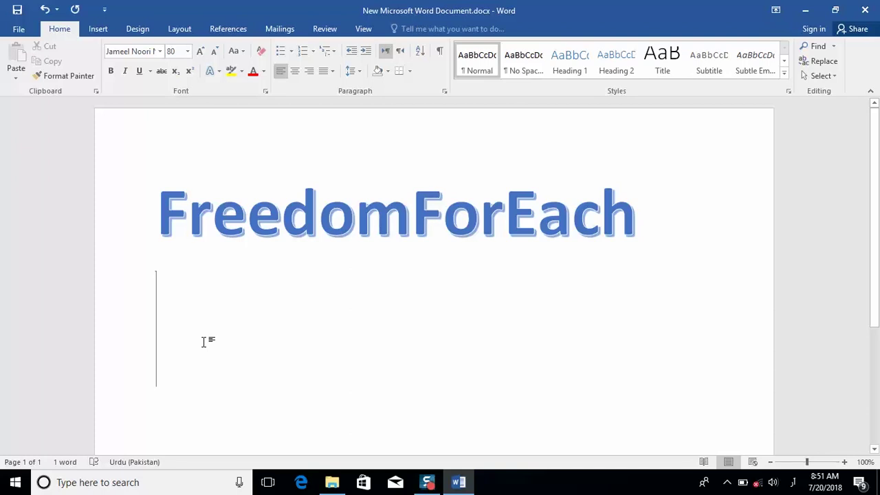
pyautogui.write('آ')
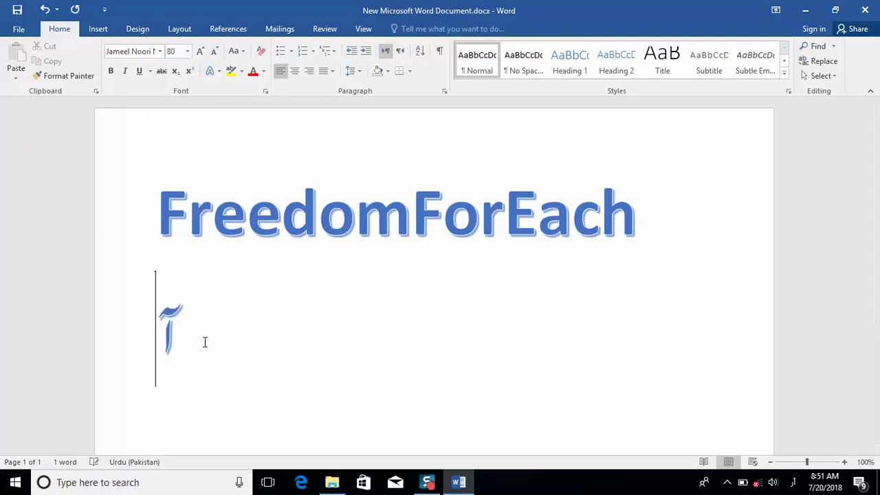
pyautogui.write('زادی')
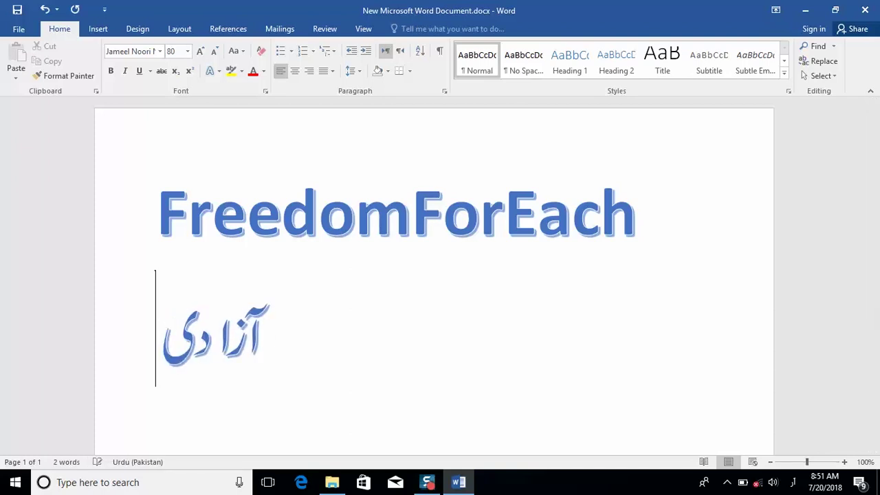
pyautogui.write(' ہر ایک کیل')
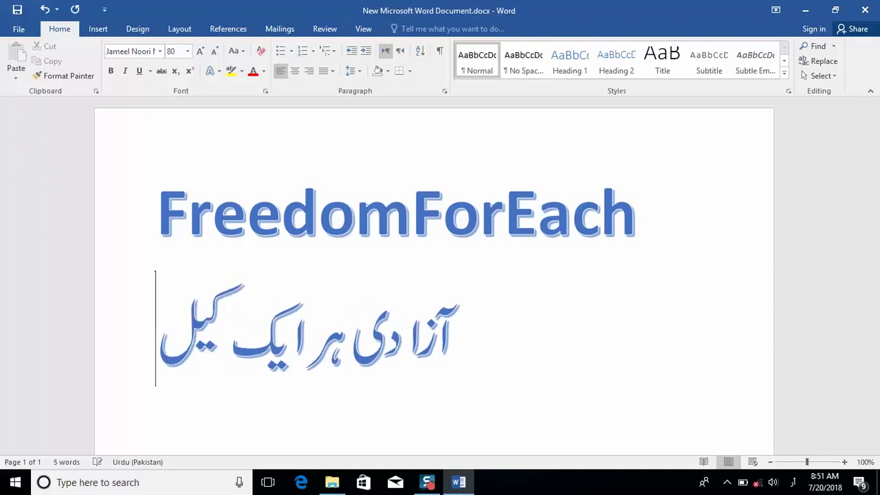
pyautogui.write('ئے')
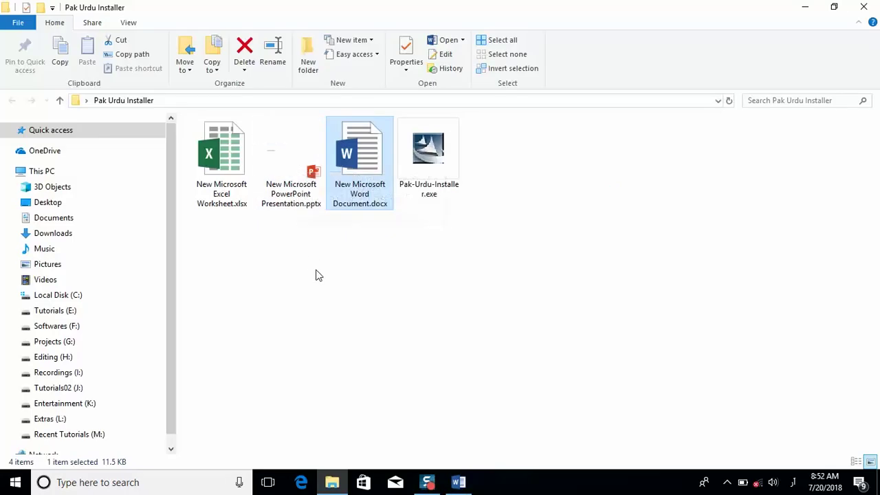
# Step: Open New Microsoft PowerPoint Presentation.pptx and add "کیلئے" to the end of the Urdu text on the slide
pyautogui.doubleClick(290, 172)
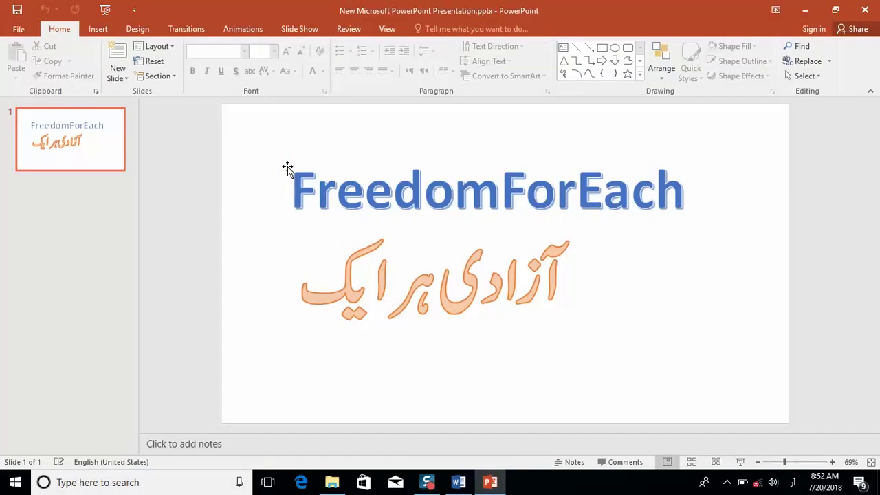
pyautogui.click(445, 277)
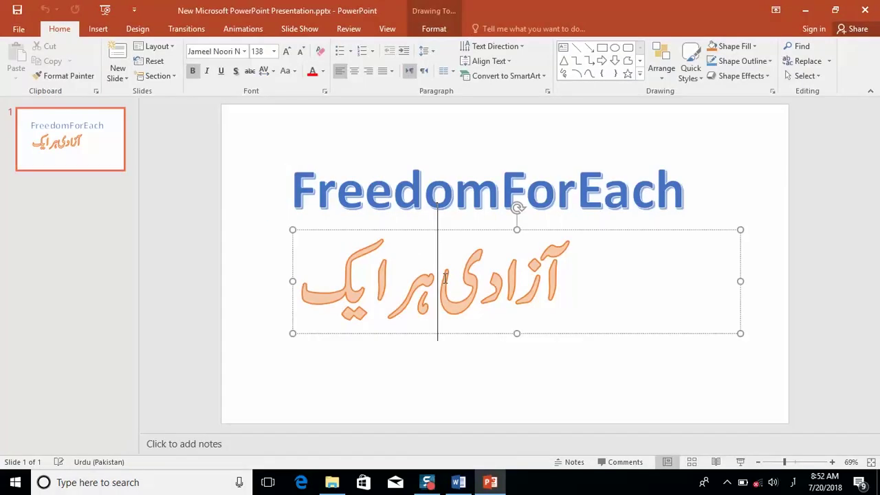
pyautogui.click(300, 286)
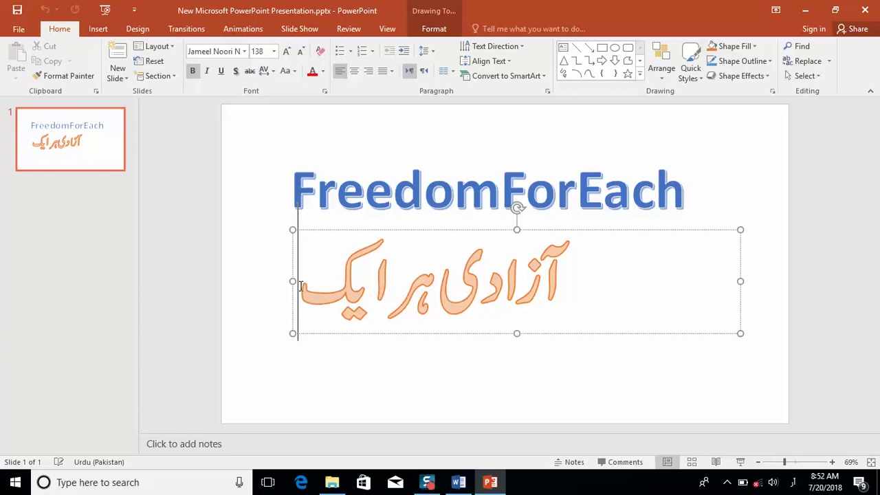
pyautogui.write('ک')
pyautogui.write('ی')
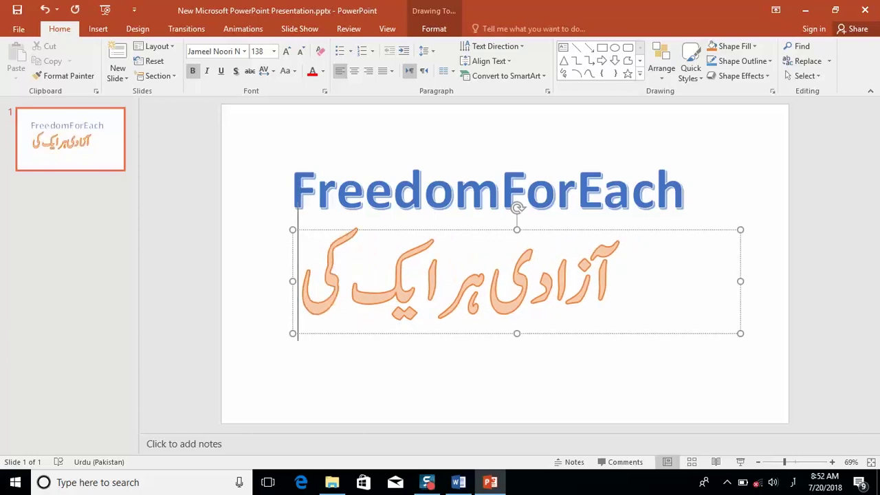
pyautogui.write('لیے')
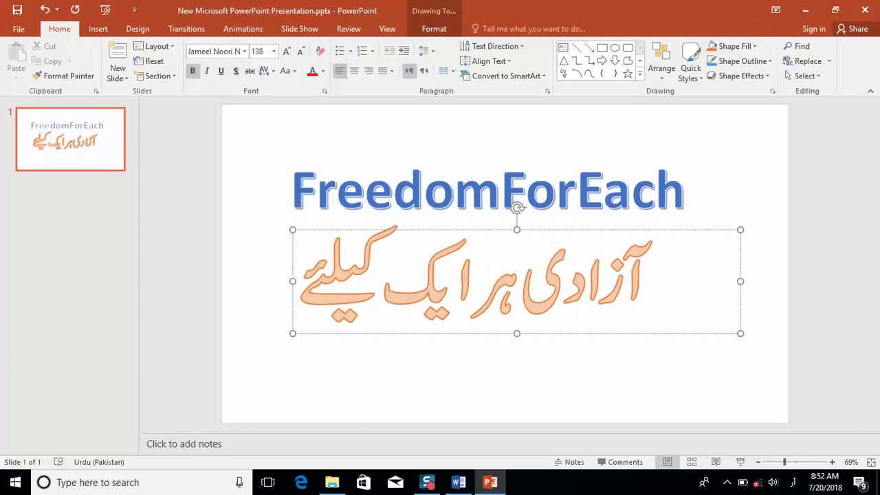
# Step: Return to the folder, then open New Microsoft Excel Worksheet.xlsx with cell A2 in edit mode
pyautogui.click(805, 11)
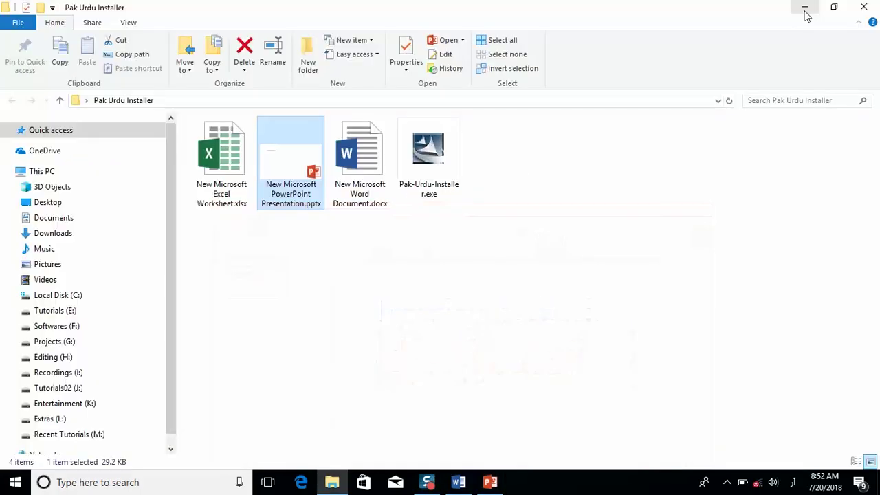
pyautogui.click(234, 170)
pyautogui.doubleClick(233, 164)
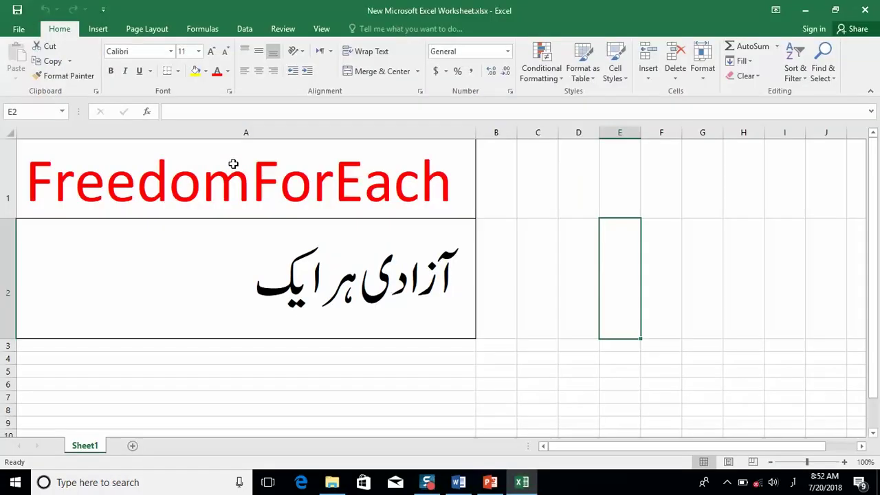
pyautogui.click(243, 283)
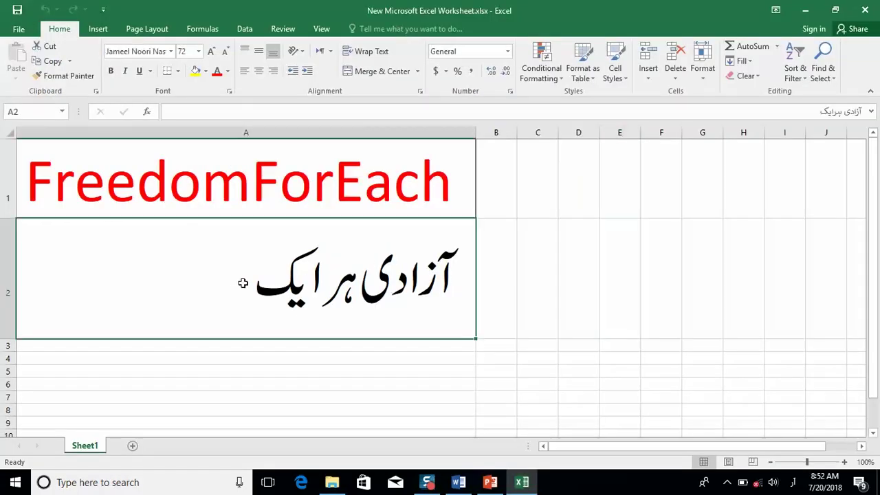
pyautogui.doubleClick(242, 284)
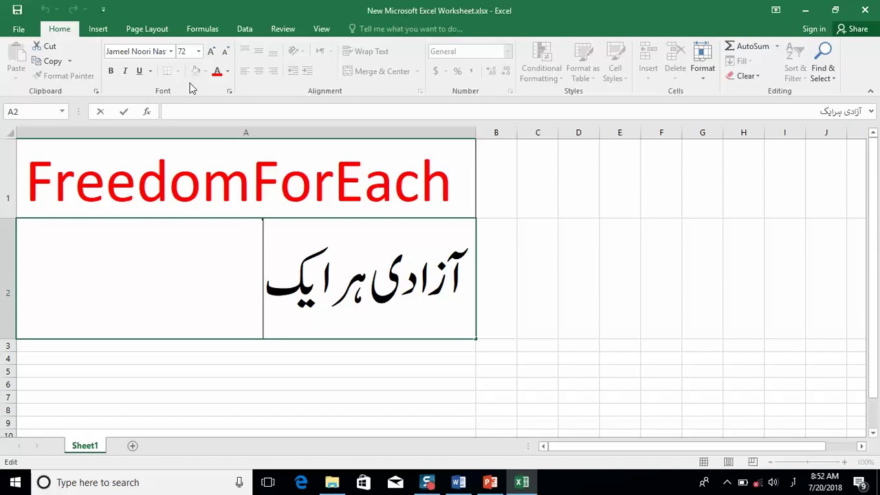
pyautogui.click(171, 52)
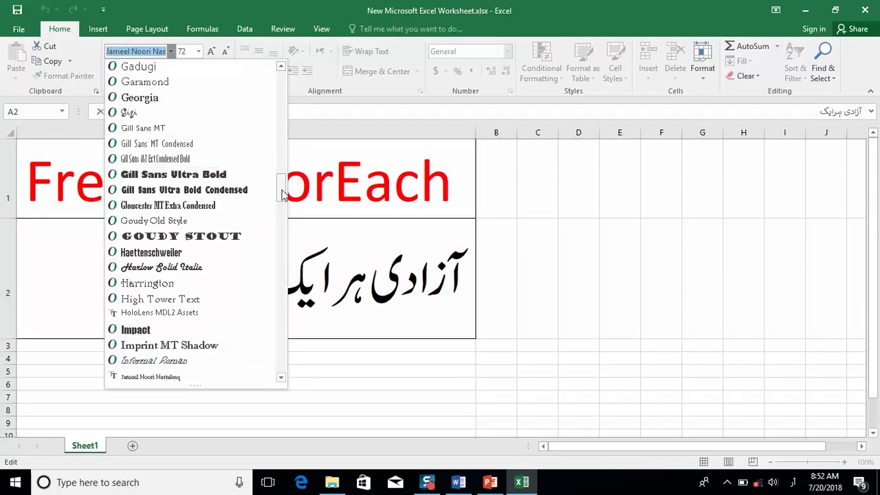
pyautogui.click(146, 52)
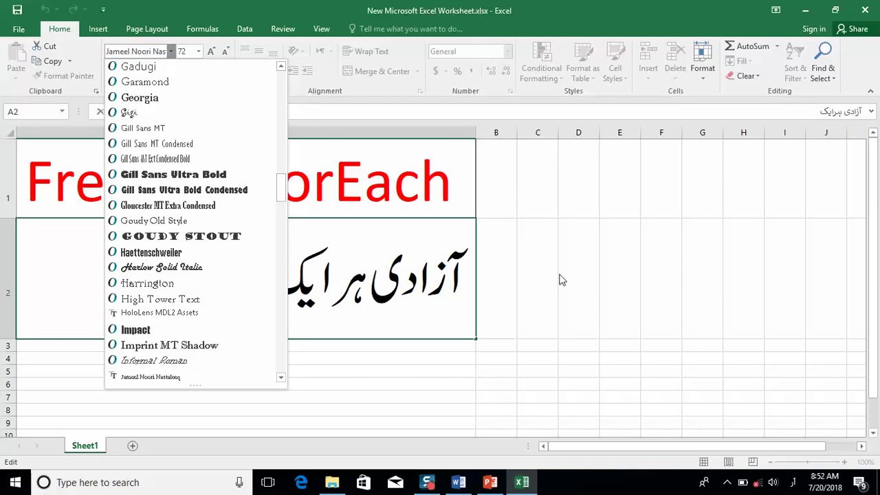
pyautogui.press('Escape')
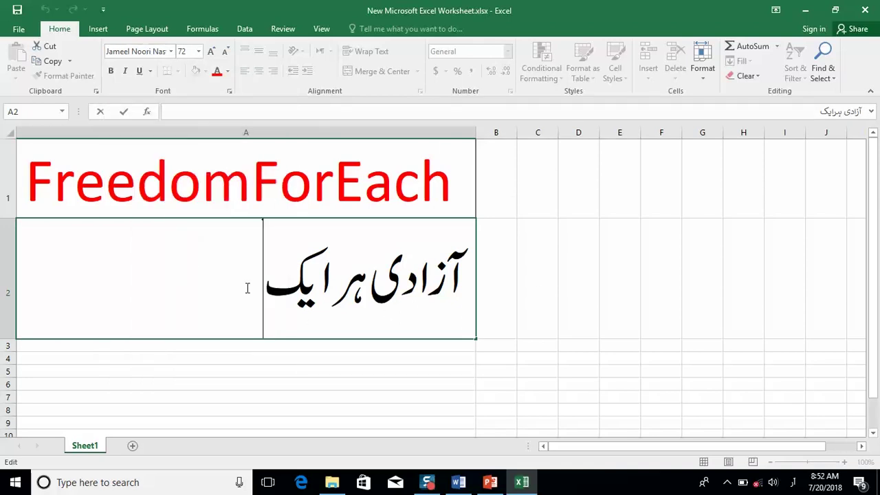
# Step: Add "کیلئے" to the end of the Urdu text in cell A2 and minimize the workbook
pyautogui.write('کی')
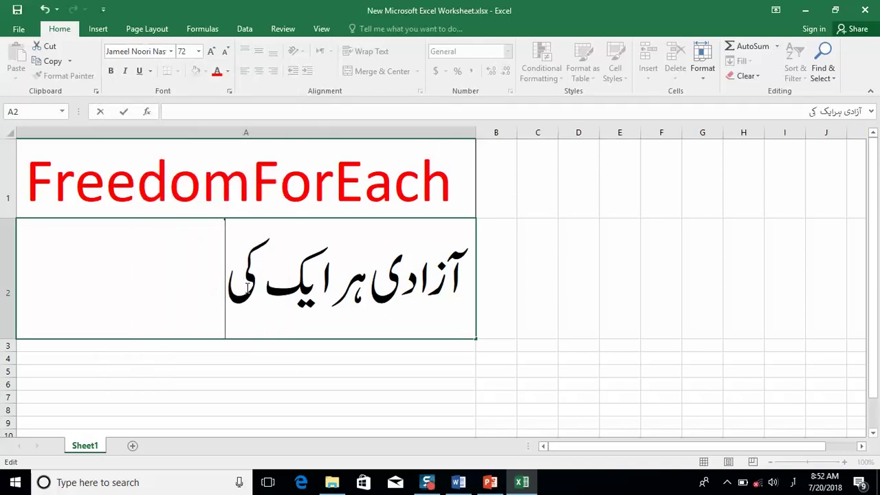
pyautogui.write('لئے')
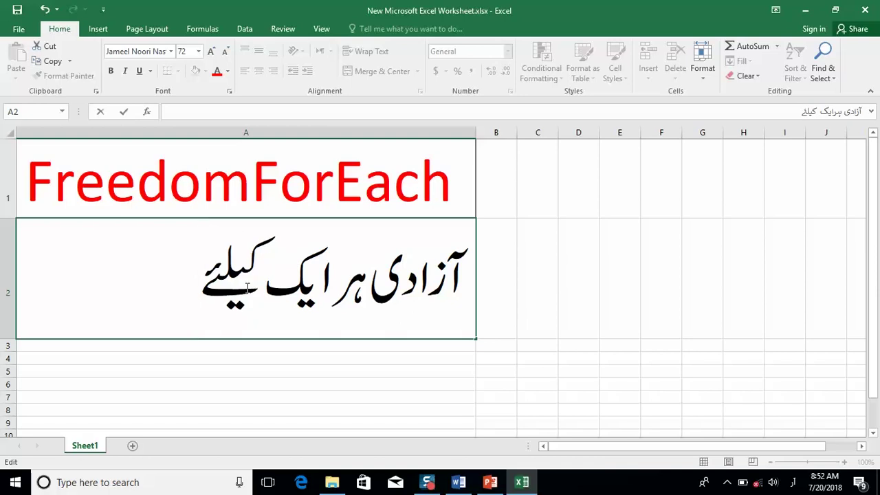
pyautogui.click(805, 10)
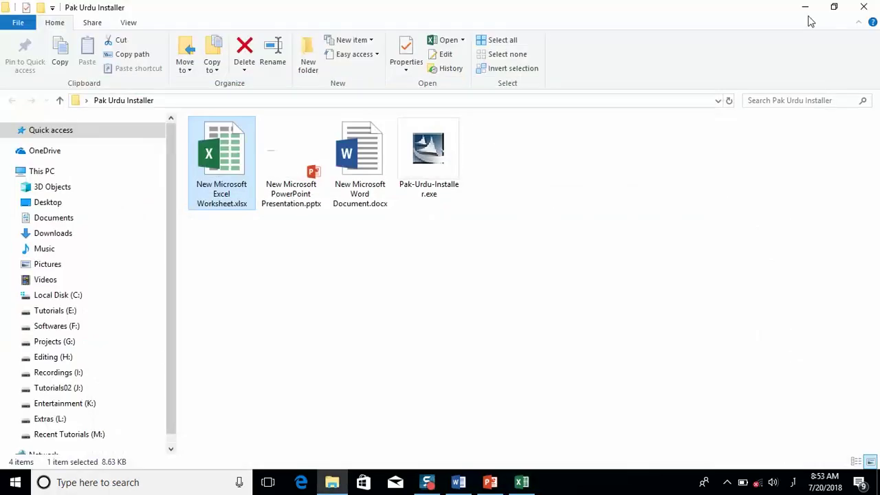
# Step: Create a new folder in Pak Urdu Installer and name it "آزادی ہر ایک کیلئے"
pyautogui.rightClick(517, 184)
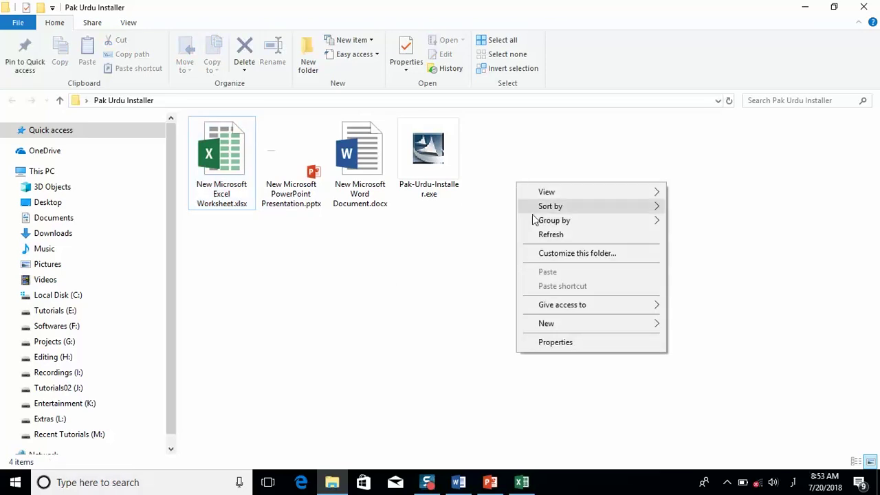
pyautogui.moveTo(596, 325)
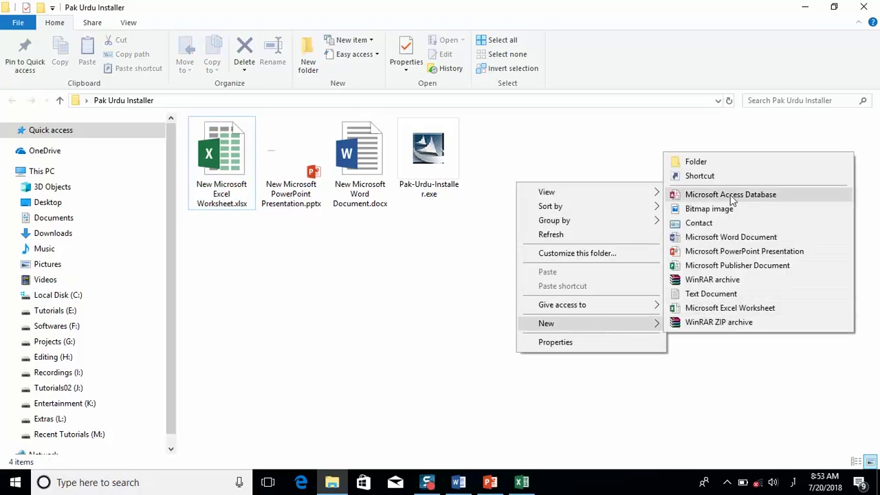
pyautogui.click(727, 168)
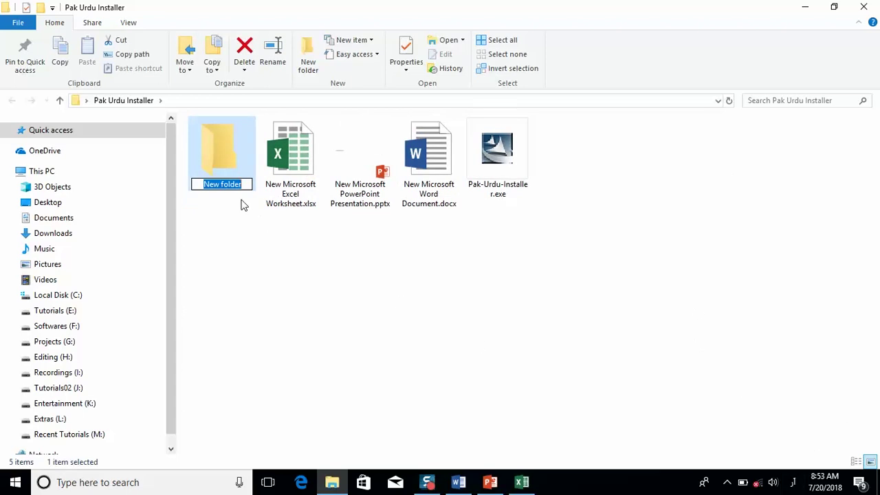
pyautogui.write('آزادی')
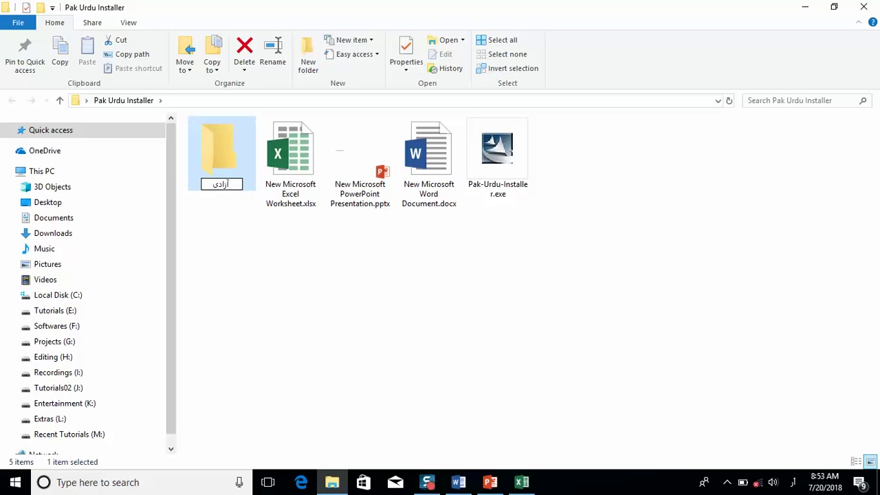
pyautogui.write(' پر ایک')
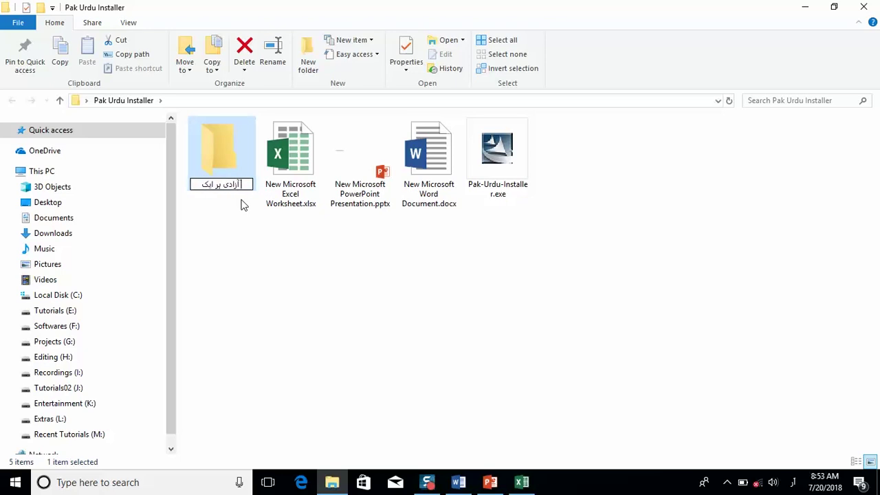
pyautogui.write(' کیلنڈ')
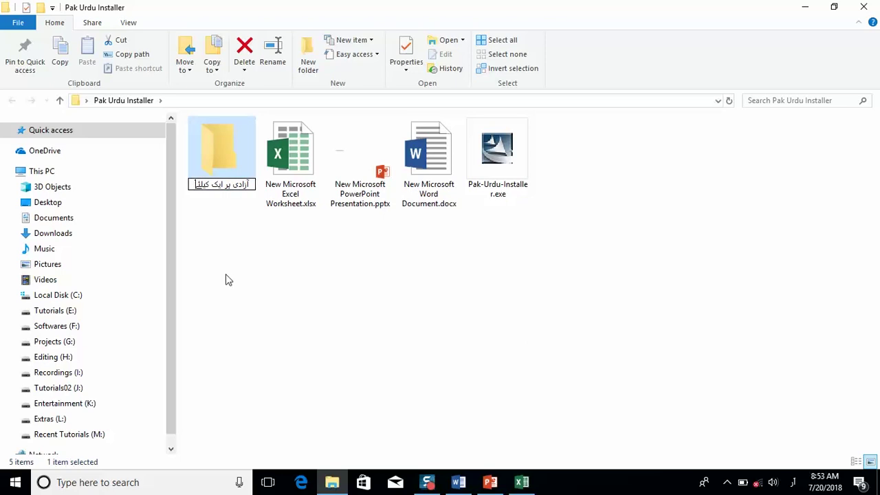
pyautogui.click(240, 289)
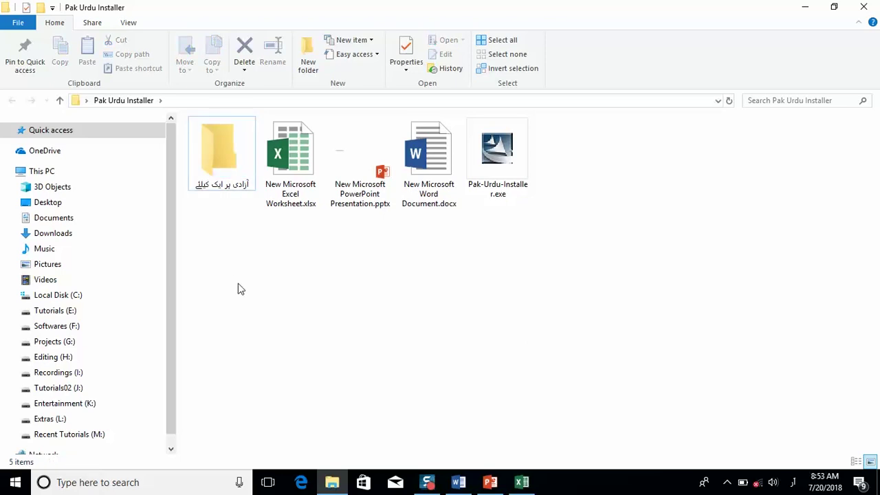
# Step: Switch the keyboard to English, search Windows for "paint" and open the Paint desktop app
pyautogui.click(170, 482)
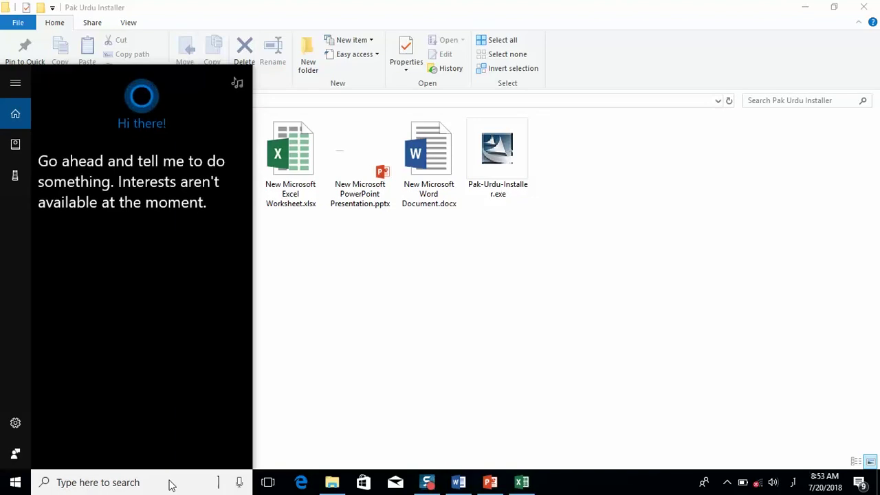
pyautogui.write('پاینت')
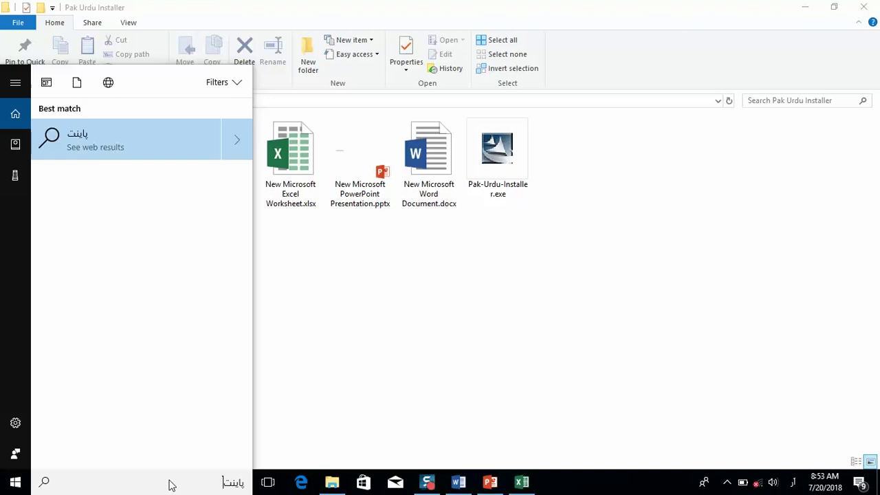
pyautogui.hotkey('alt', 'shift')
pyautogui.press('BackSpace')
pyautogui.press('BackSpace')
pyautogui.press('BackSpace')
pyautogui.press('BackSpace')
pyautogui.press('BackSpace')
pyautogui.write('paint')
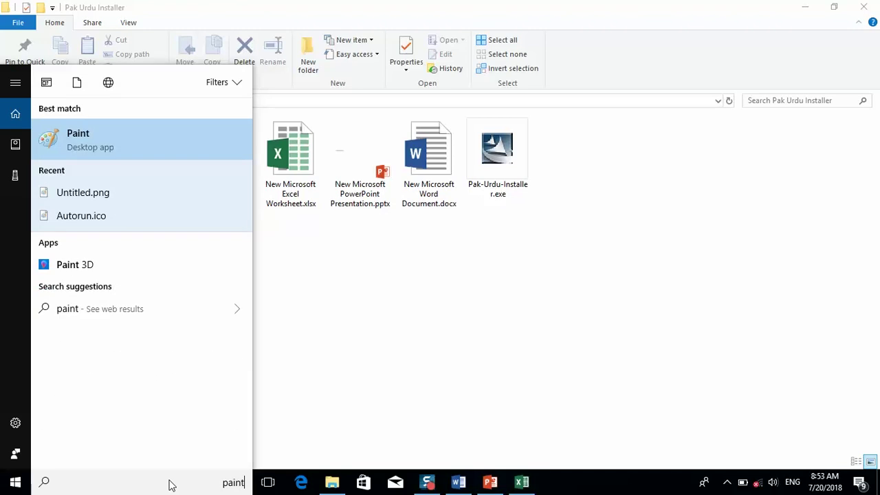
pyautogui.press('Return')
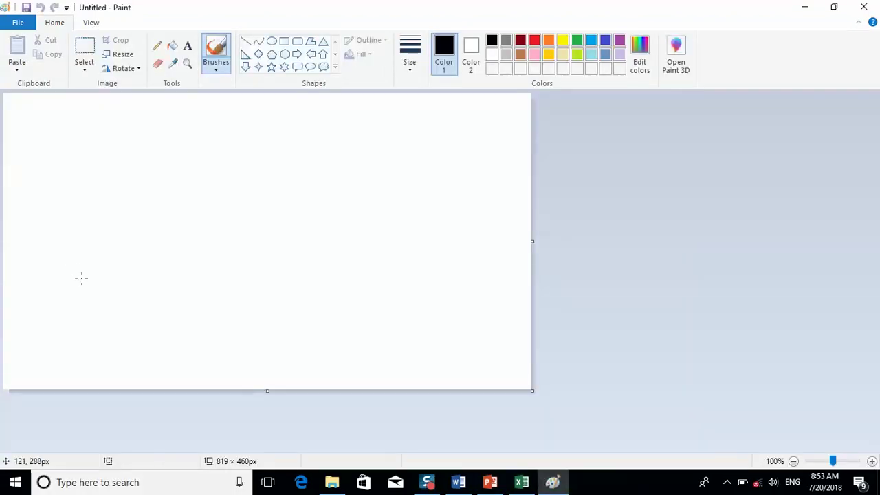
# Step: Place a text box in the middle of the blank canvas with the Text tool
pyautogui.click(188, 47)
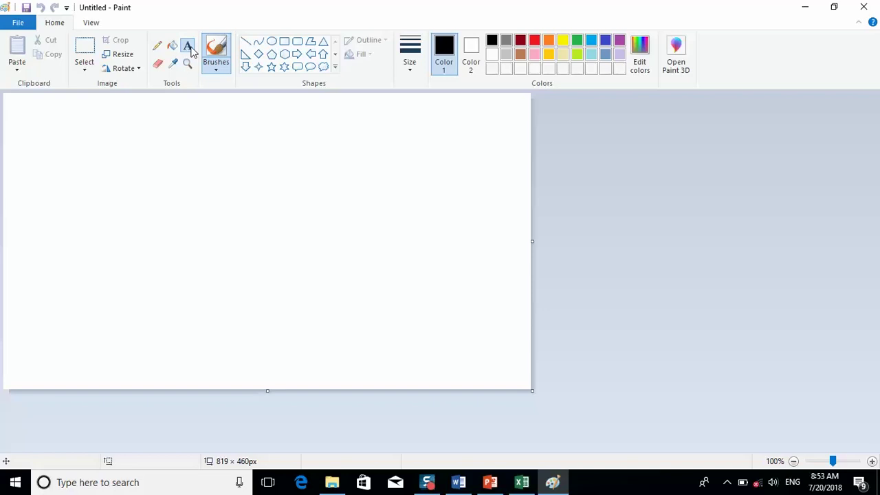
pyautogui.click(133, 206)
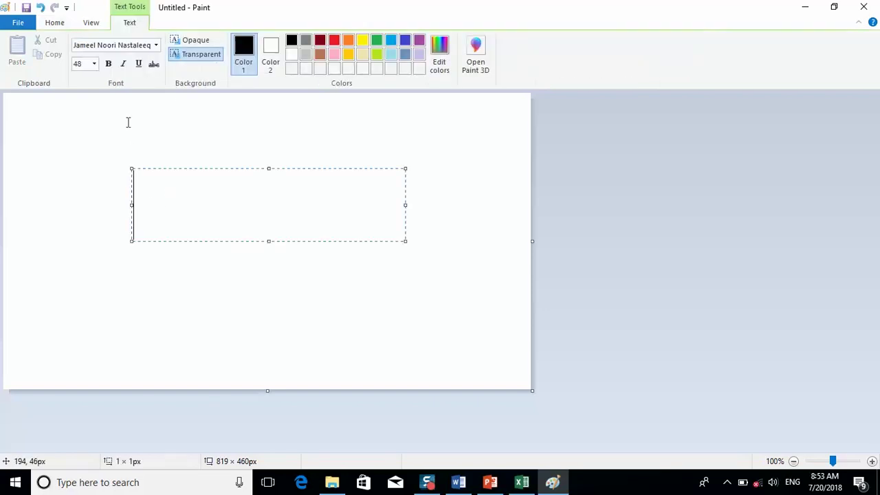
pyautogui.click(157, 47)
pyautogui.click(156, 46)
pyautogui.write('Az')
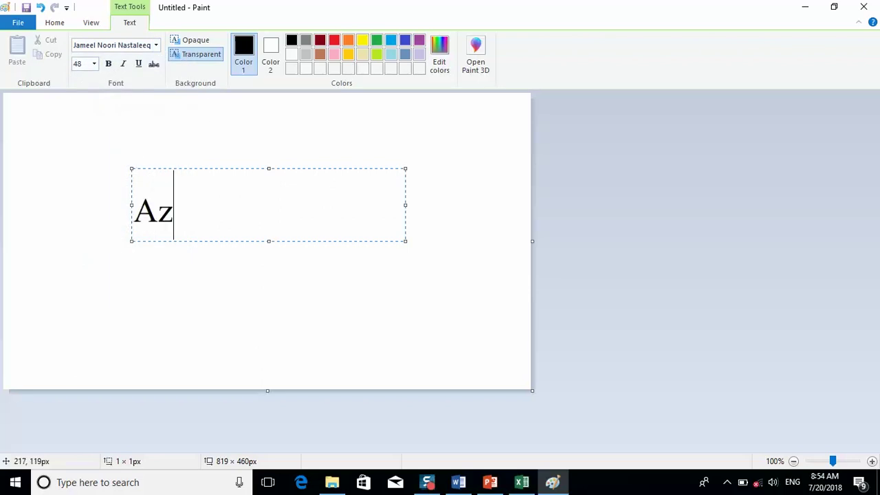
pyautogui.press('BackSpace')
pyautogui.press('BackSpace')
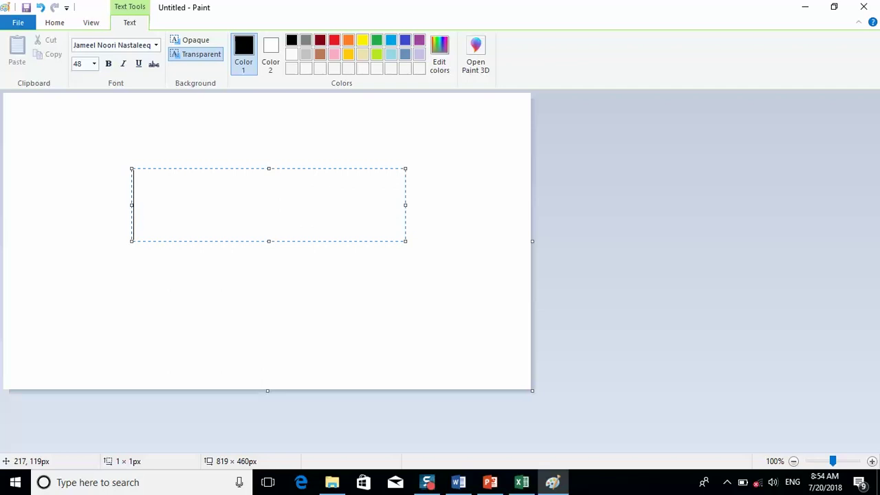
# Step: Switch to the Urdu Pakistan keyboard, write "آزادی ہر ایک کیلئے" in the canvas text box and minimize Paint
pyautogui.click(789, 481)
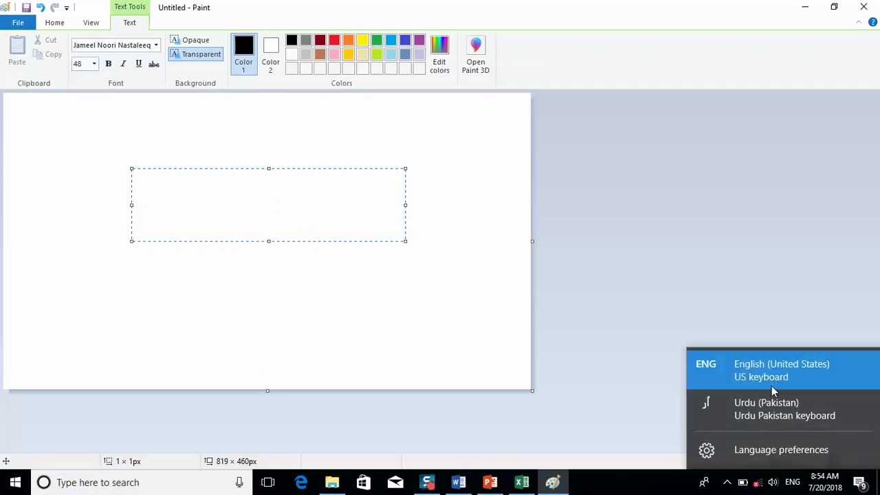
pyautogui.click(768, 415)
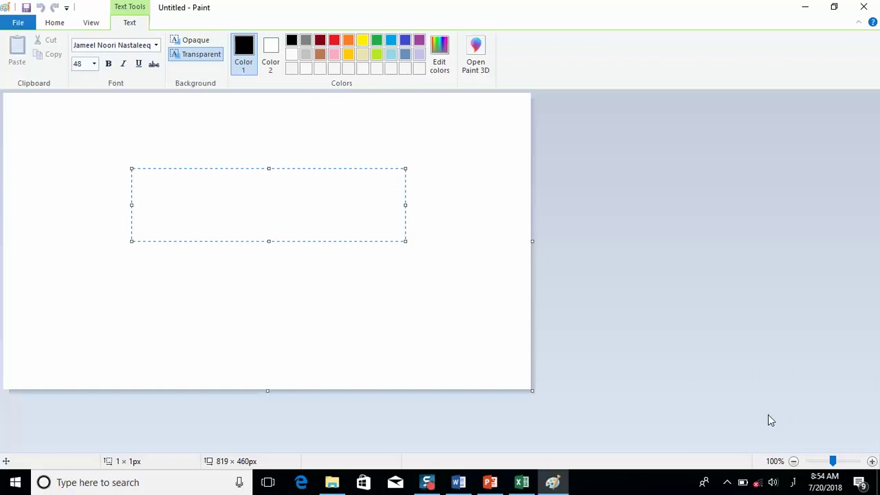
pyautogui.write('آزادی')
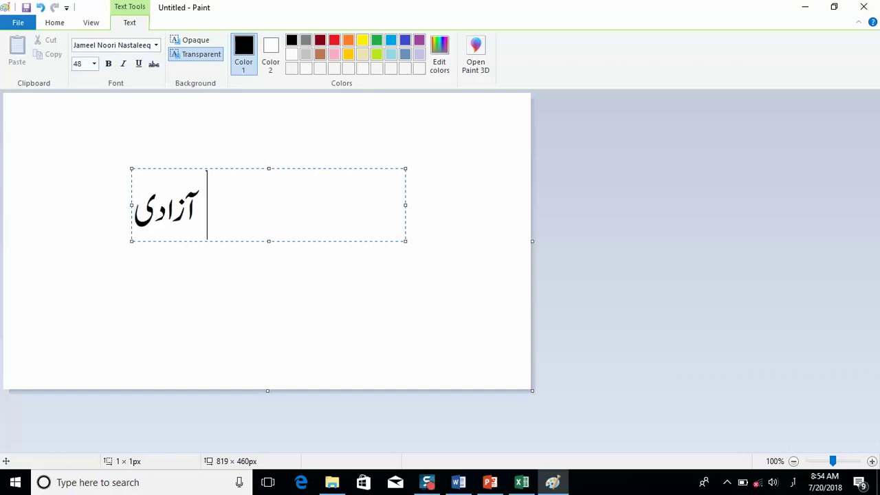
pyautogui.write(' ہر ایک')
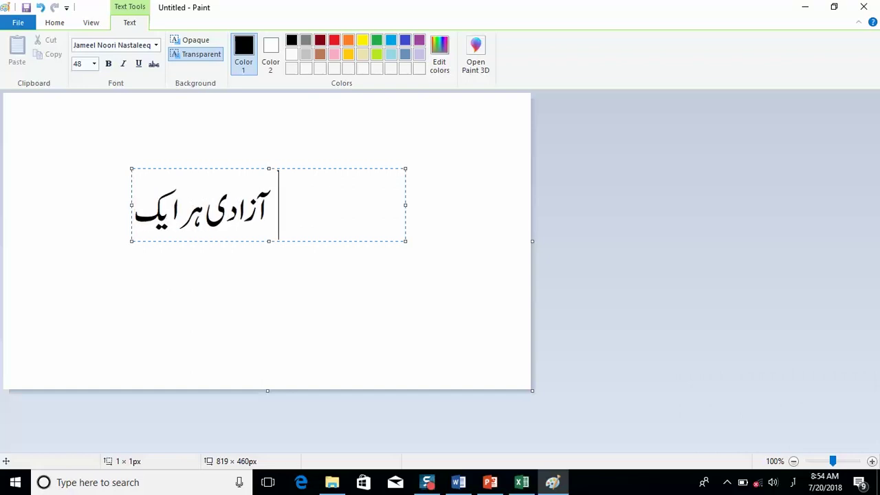
pyautogui.write(' کیلئے')
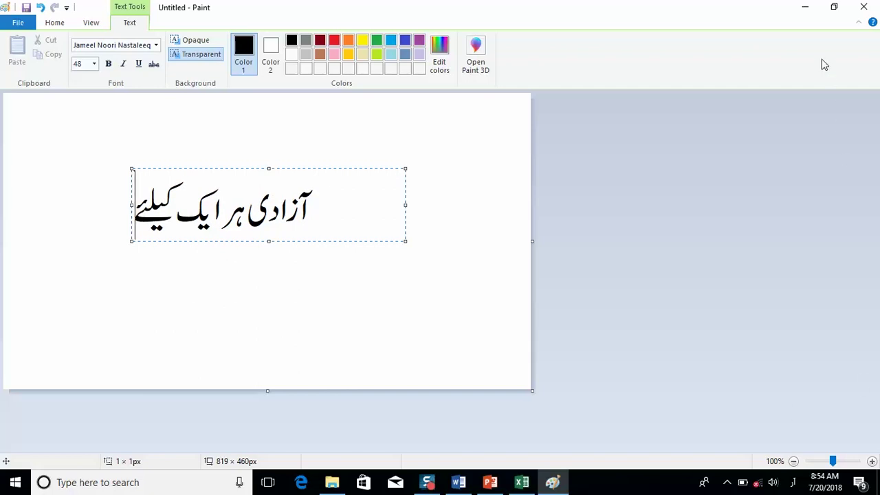
pyautogui.click(807, 8)
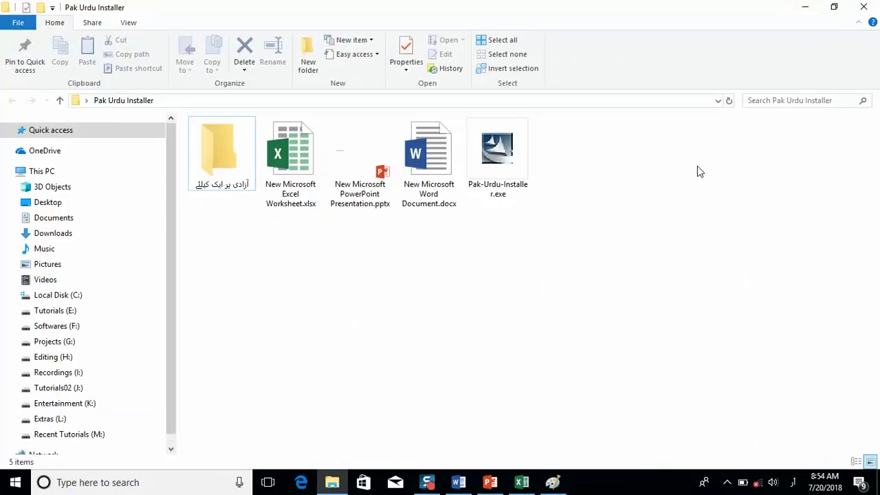